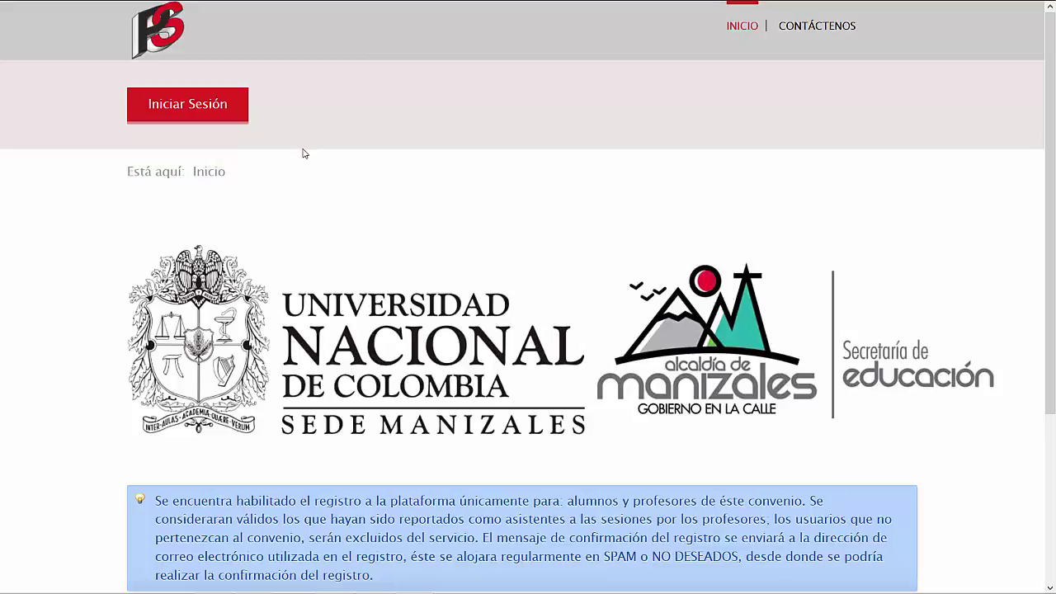
Open the Iniciar Sesión login box, then follow 'Crear una cuenta' to the registration page.
mouse_move(117, 4)
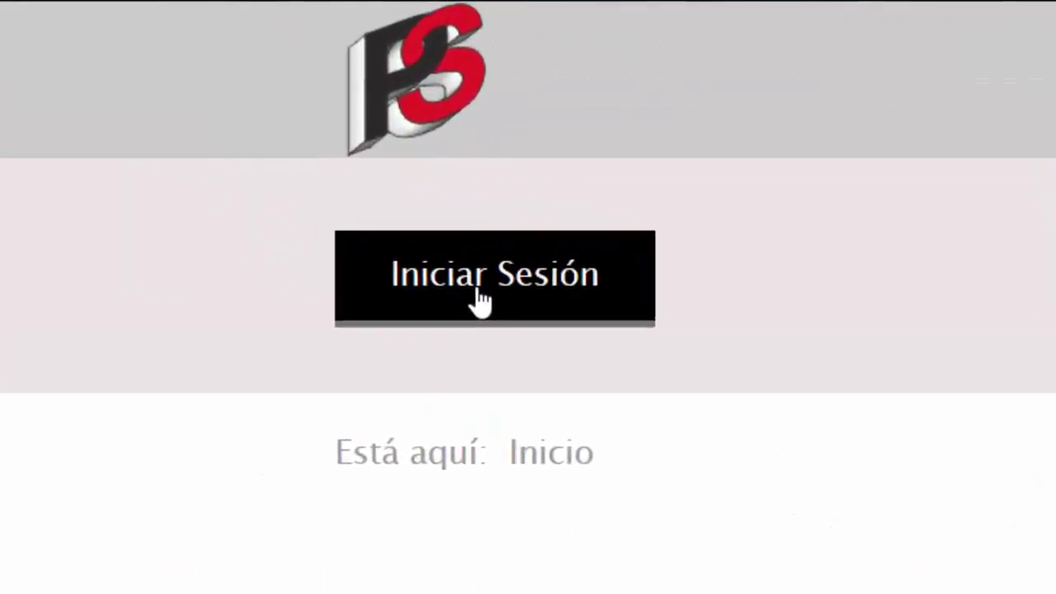
left_click(183, 114)
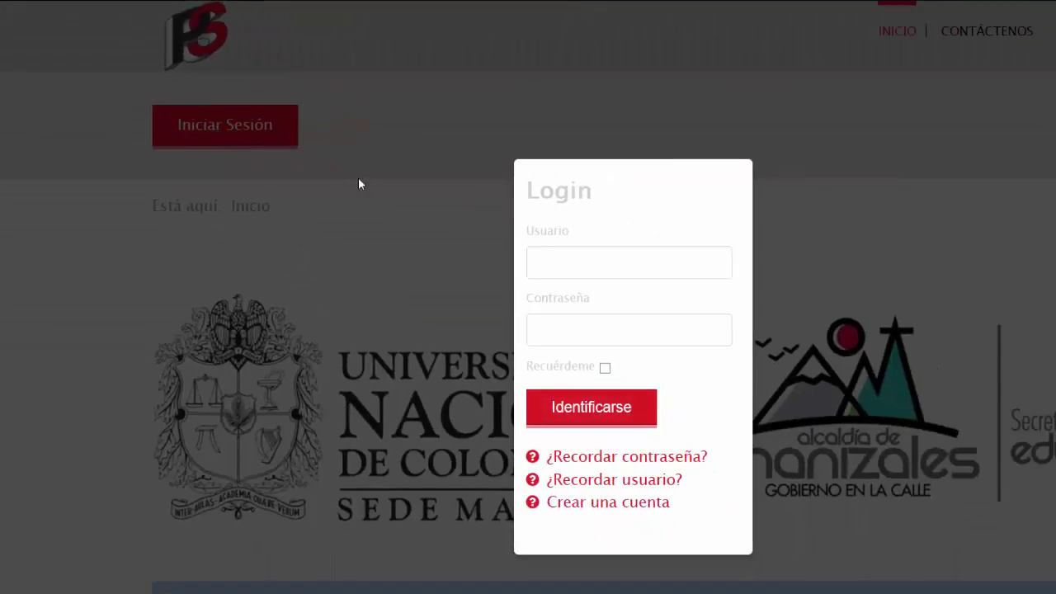
left_click(561, 267)
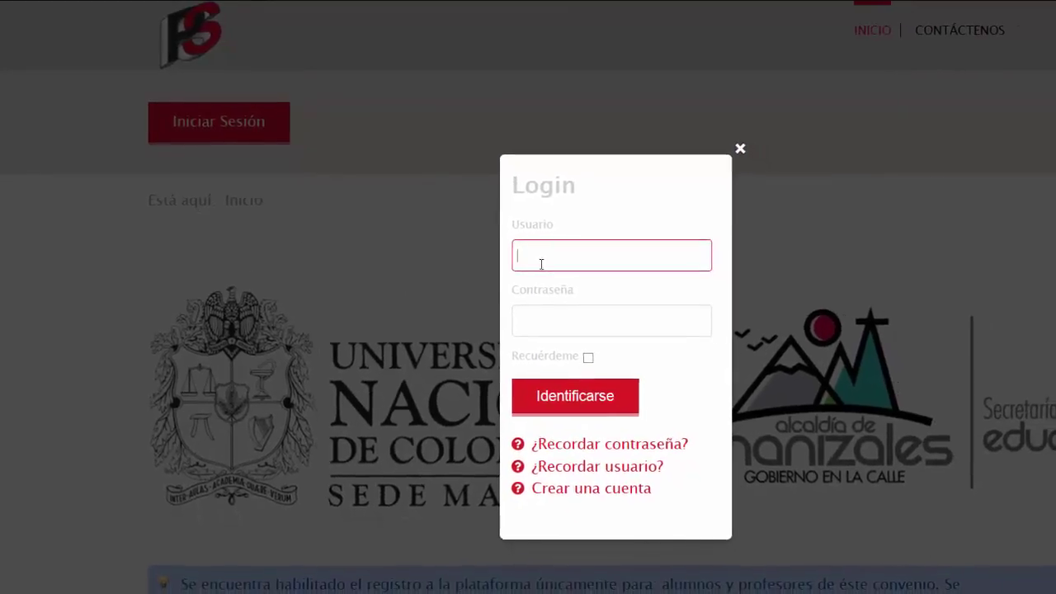
left_click(545, 316)
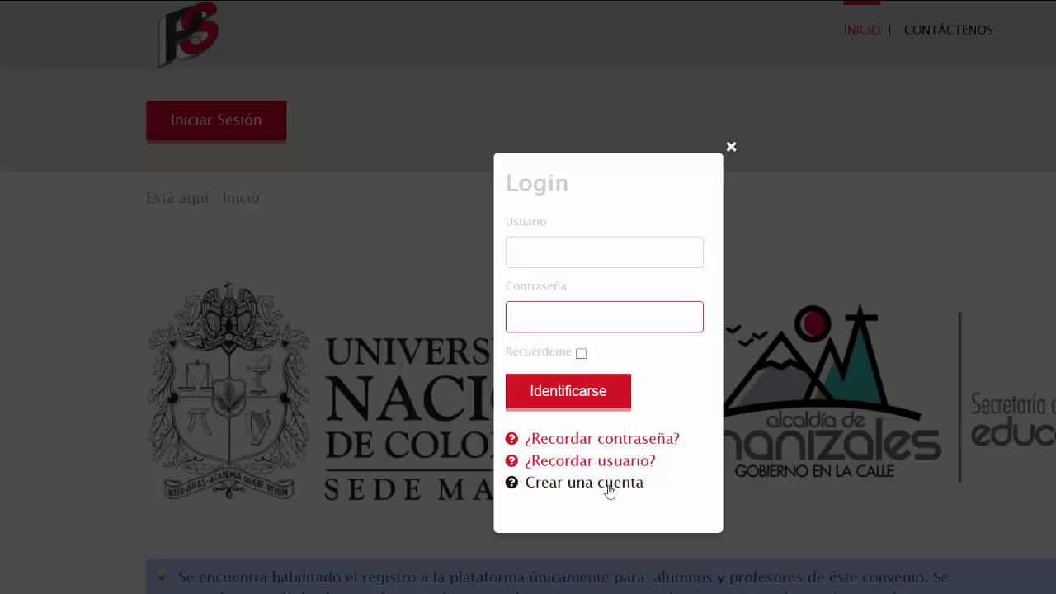
left_click(568, 485)
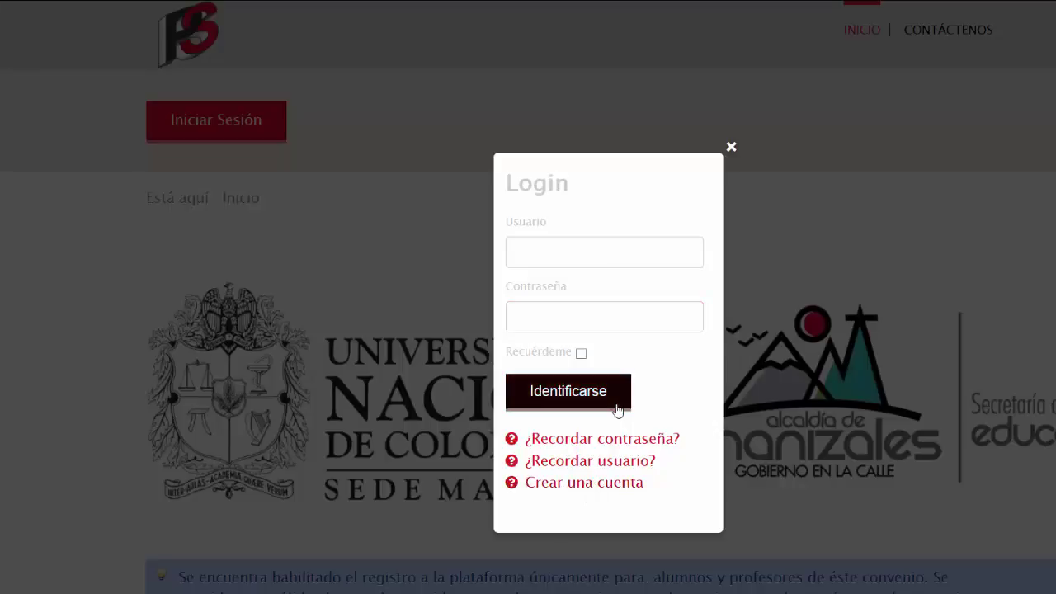
left_click(558, 485)
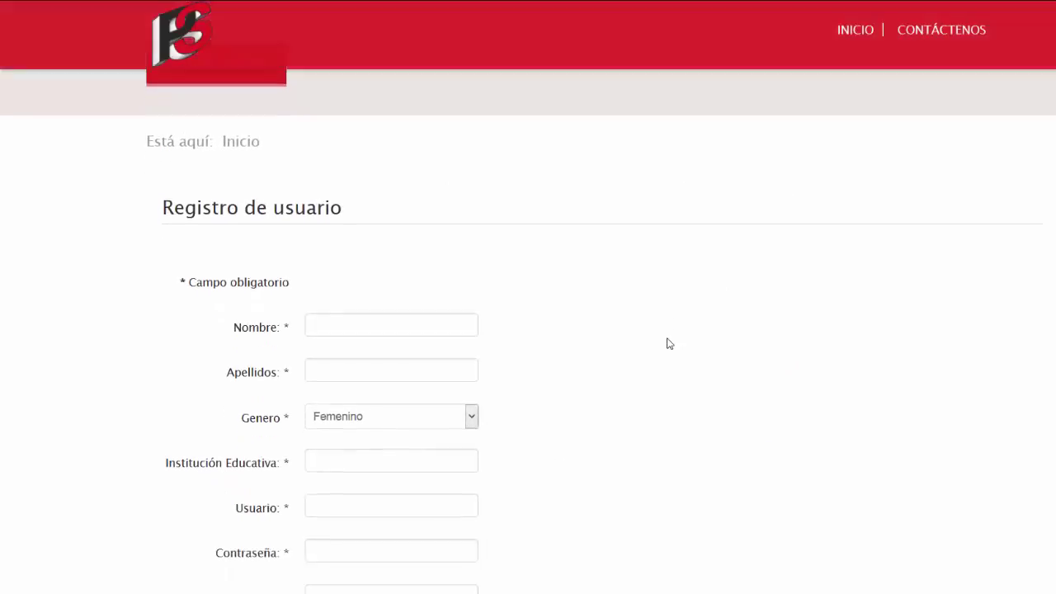
Scroll through the blank Registro de usuario form, reading each field label's help tip.
scroll(669, 343, "down", 3)
scroll(669, 344, "up", 1)
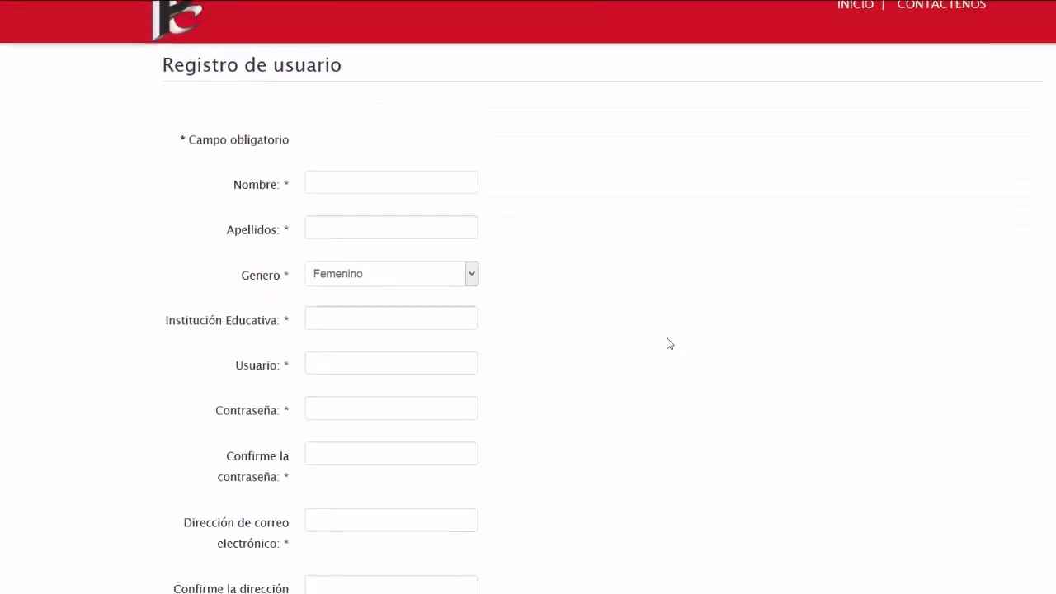
mouse_move(244, 224)
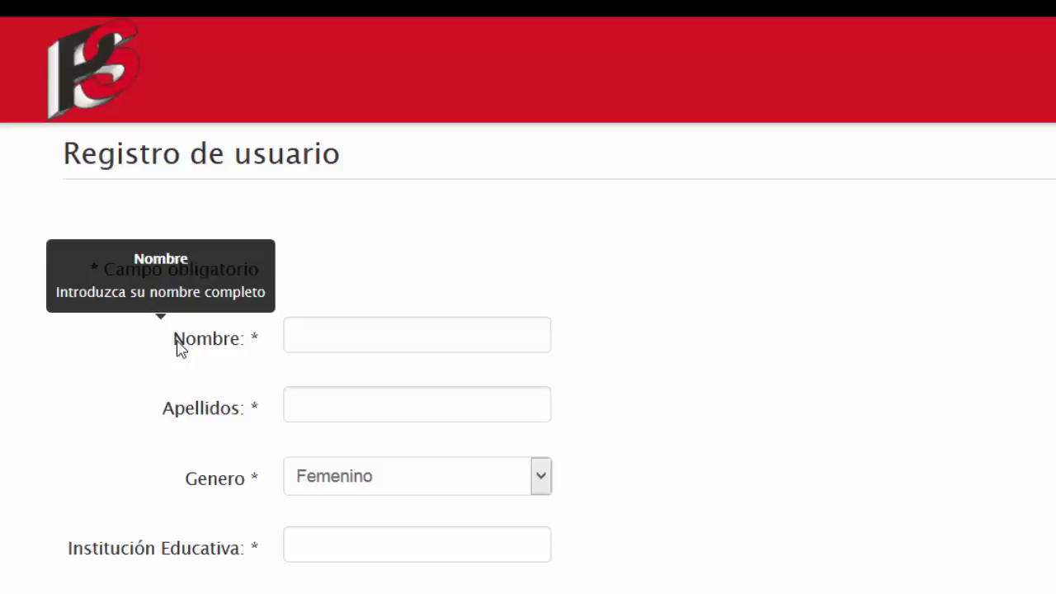
mouse_move(179, 415)
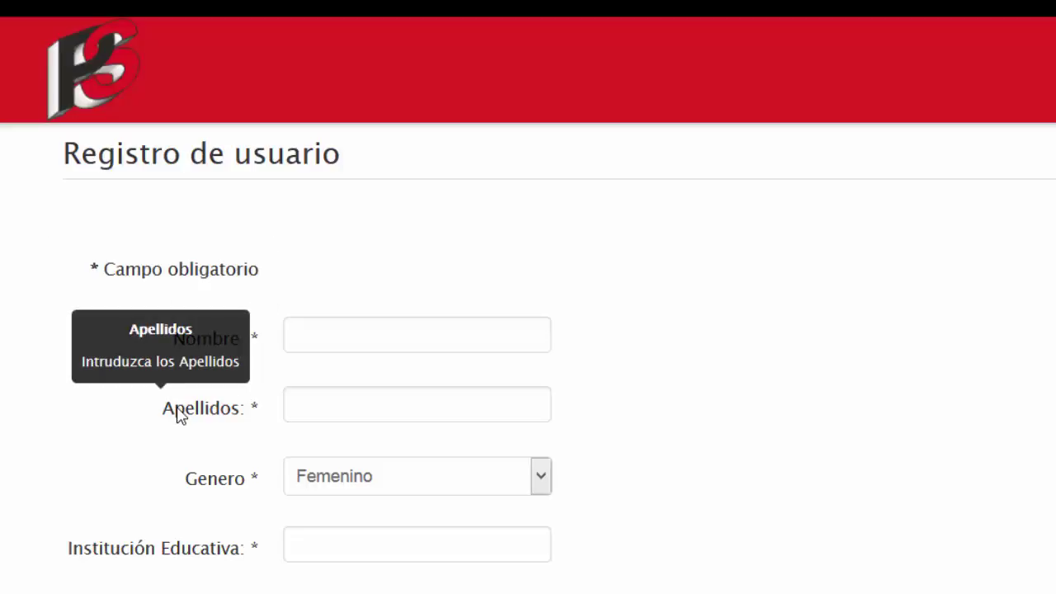
mouse_move(221, 562)
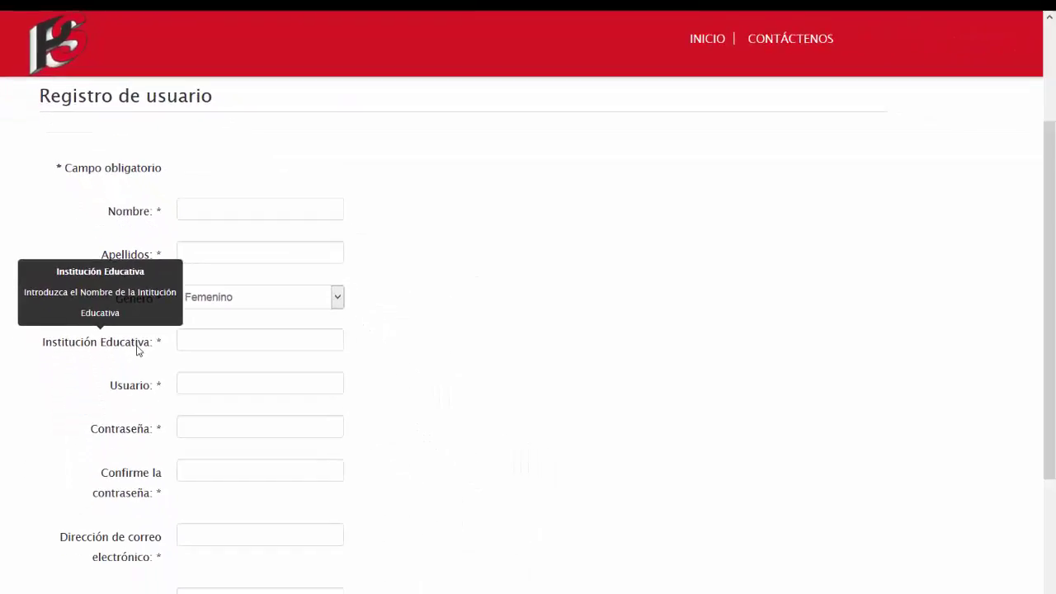
mouse_move(141, 389)
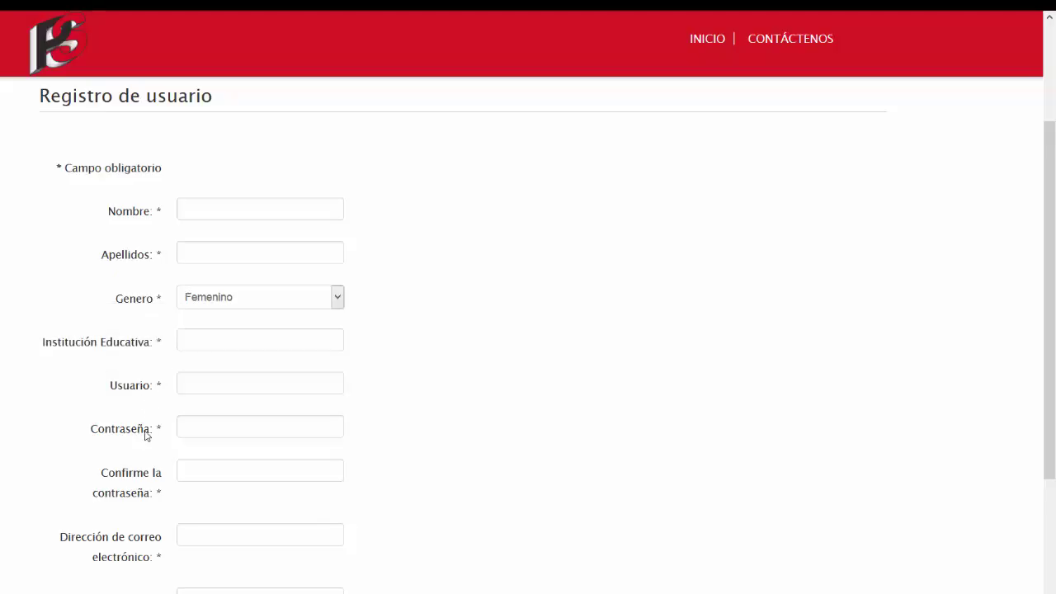
mouse_move(143, 437)
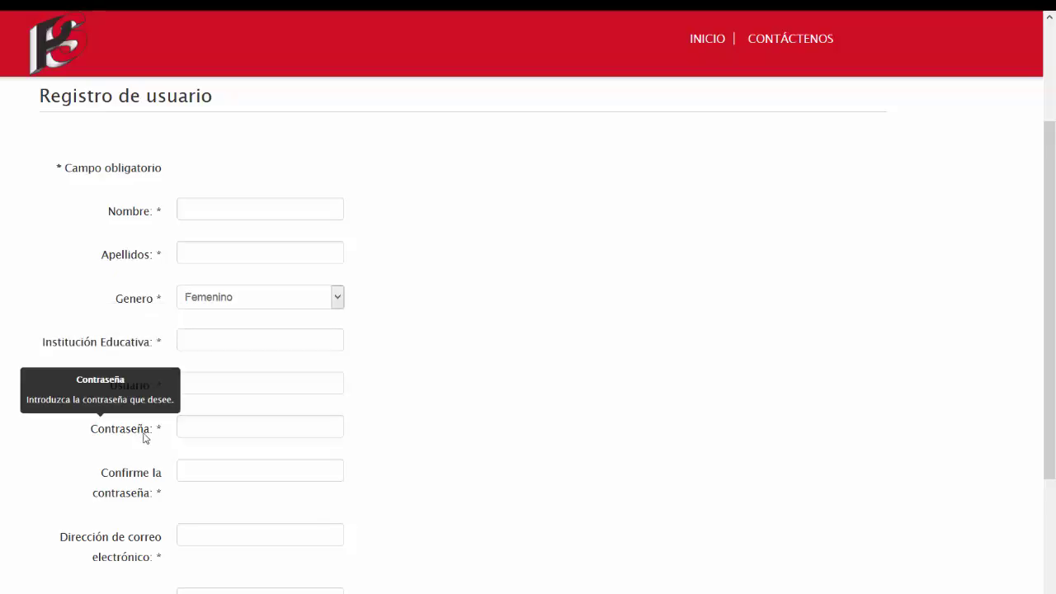
mouse_move(141, 542)
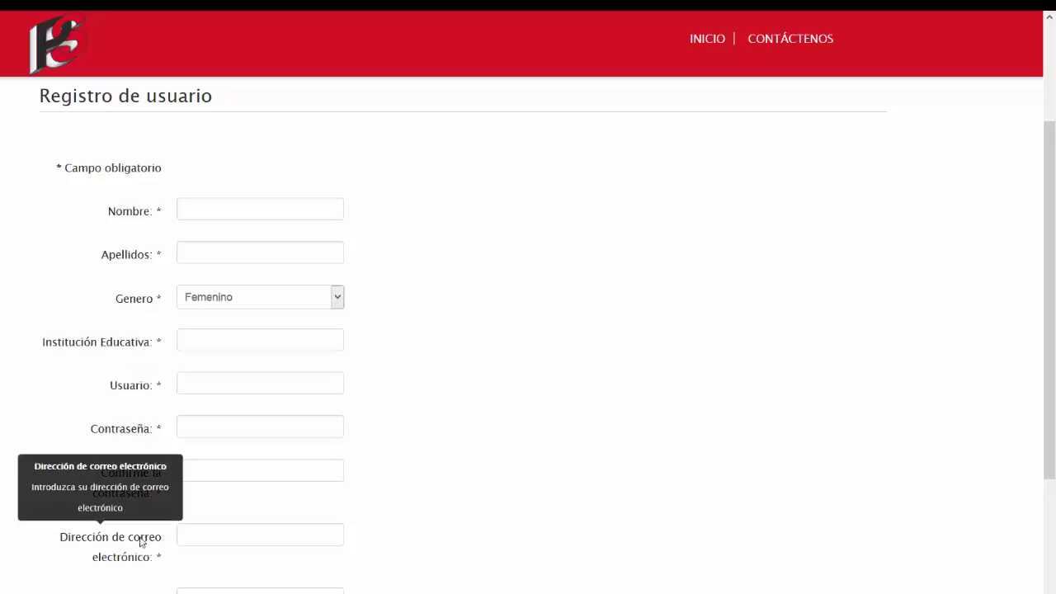
scroll(141, 542, "down", 1)
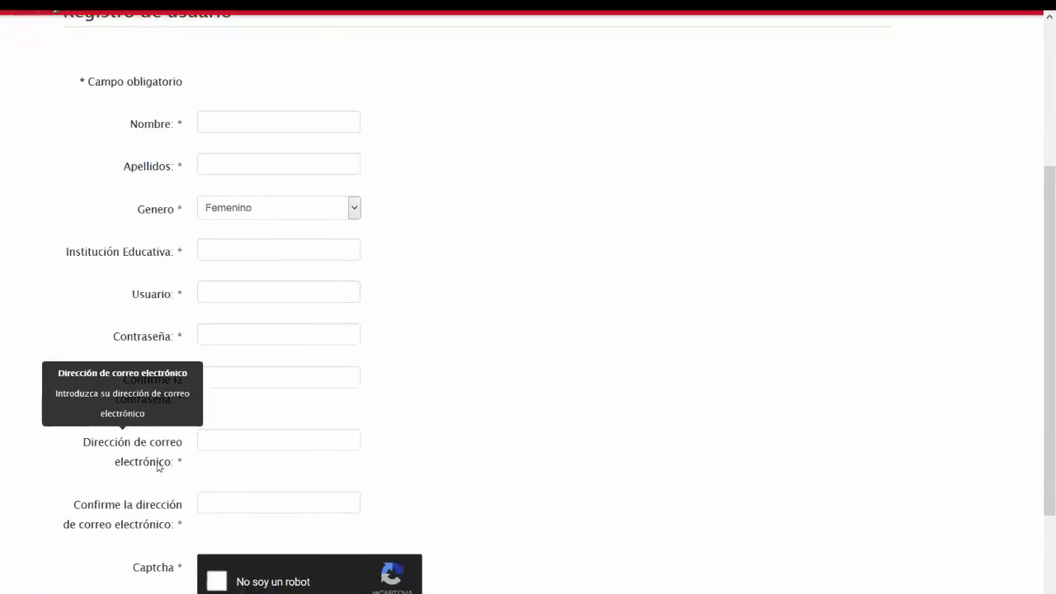
mouse_move(159, 514)
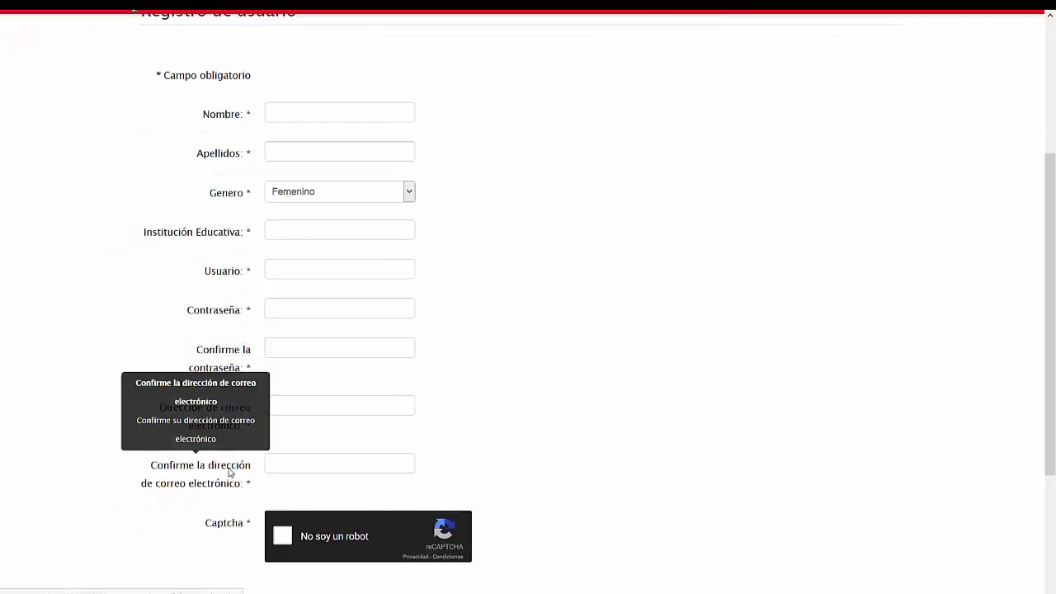
mouse_move(234, 424)
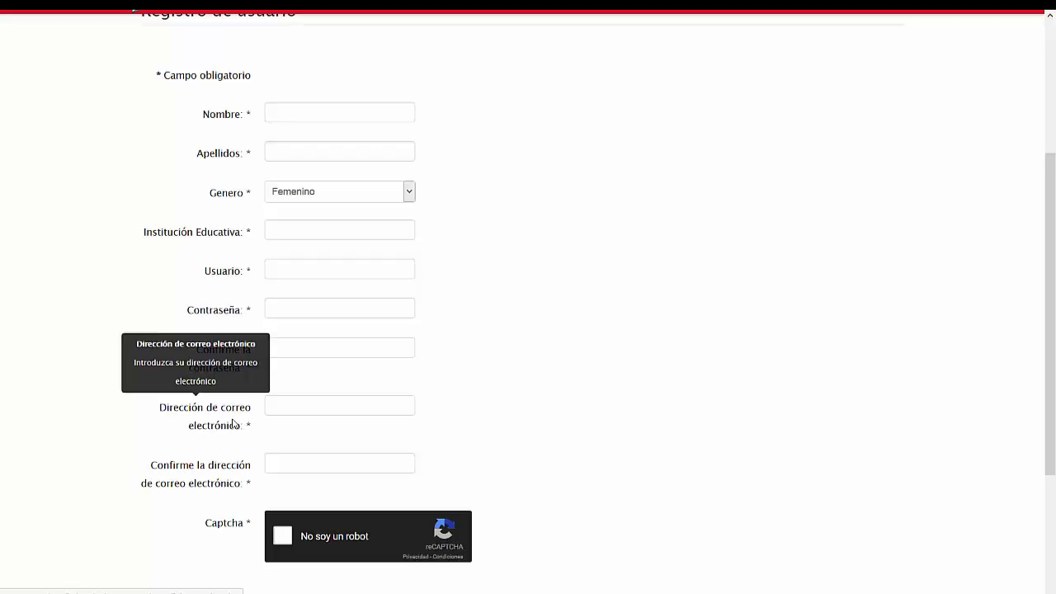
scroll(233, 424, "down", 3)
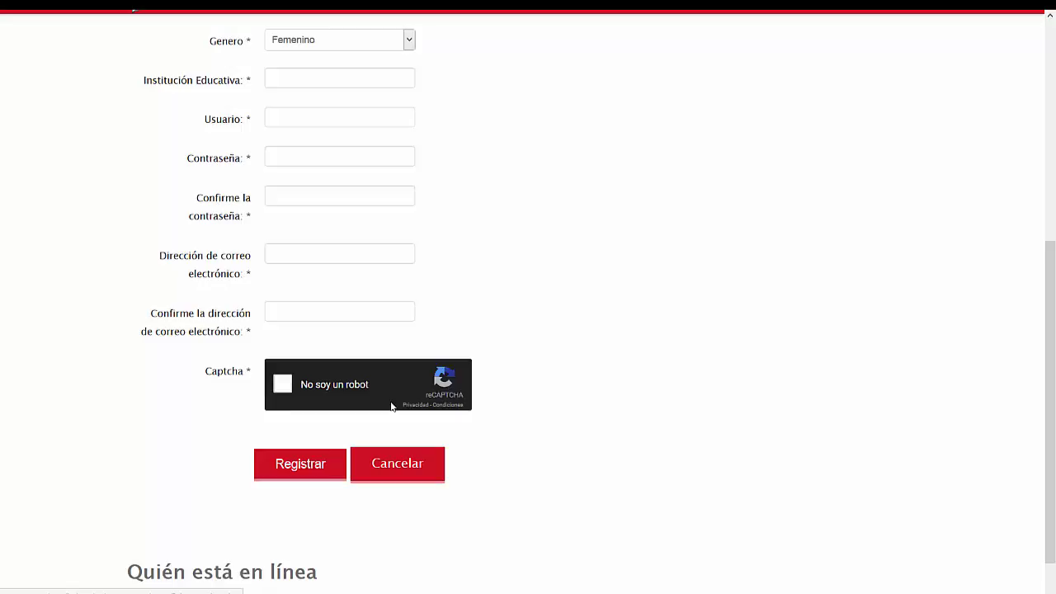
scroll(392, 406, "up", 8)
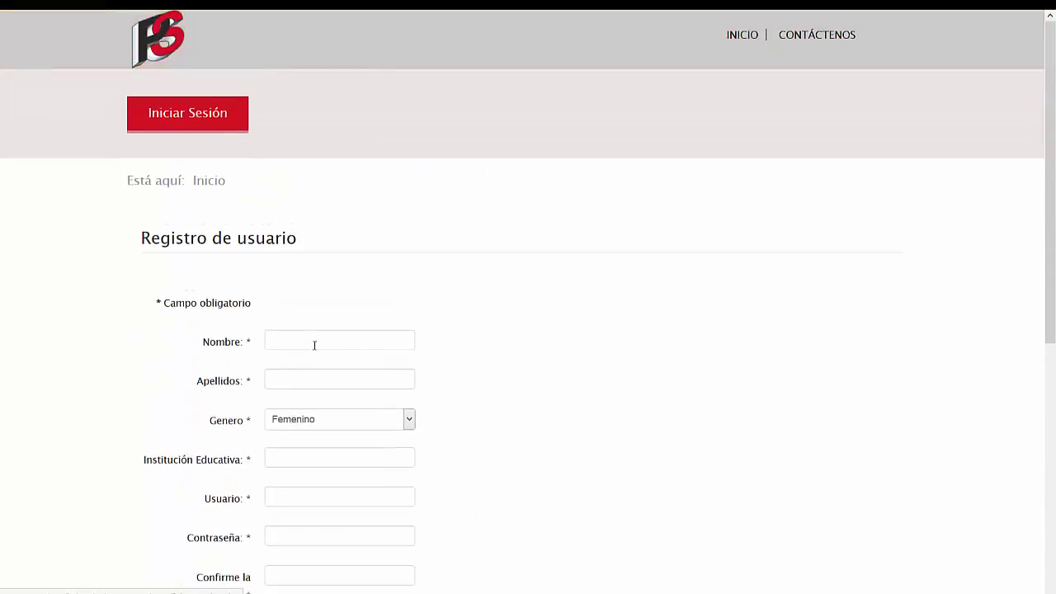
Enter the user's first name and surnames, set gender Masculino and institution WebMAster.
left_click(315, 343)
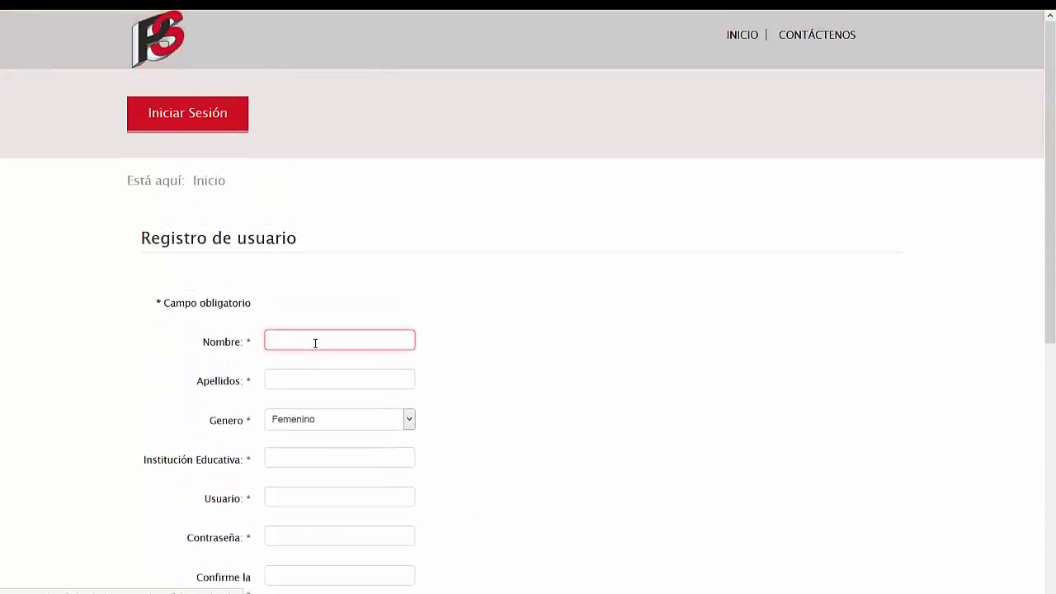
type("Jorge")
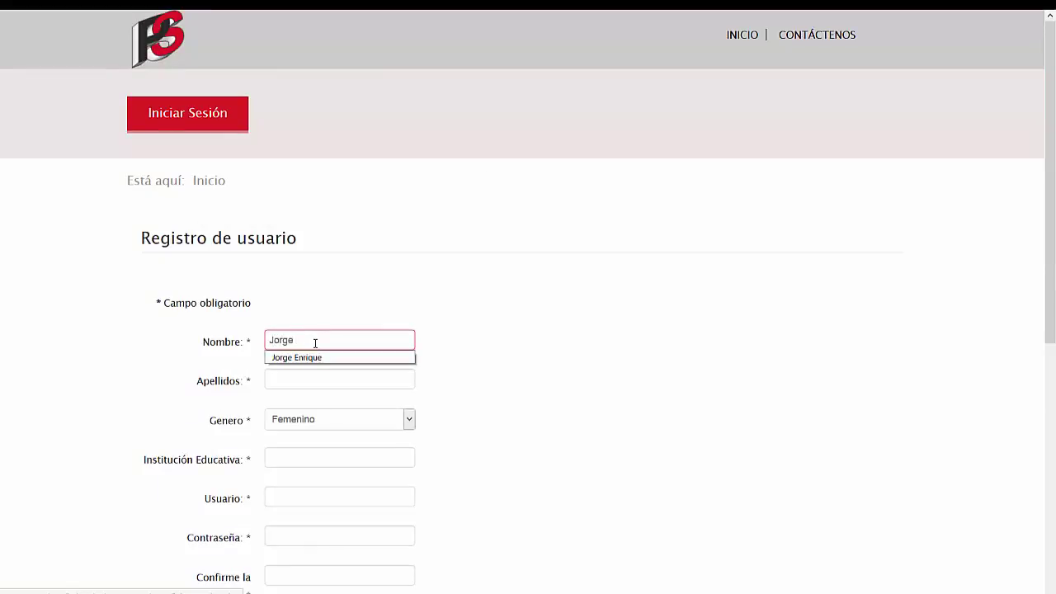
key("Down")
key("Tab")
type("Za")
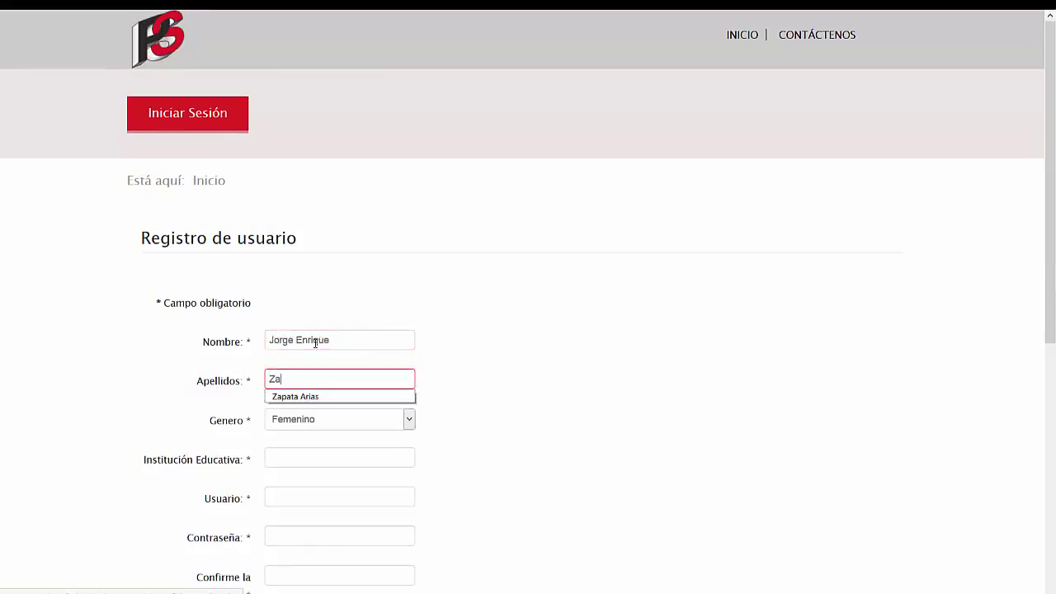
key("Down")
key("Tab")
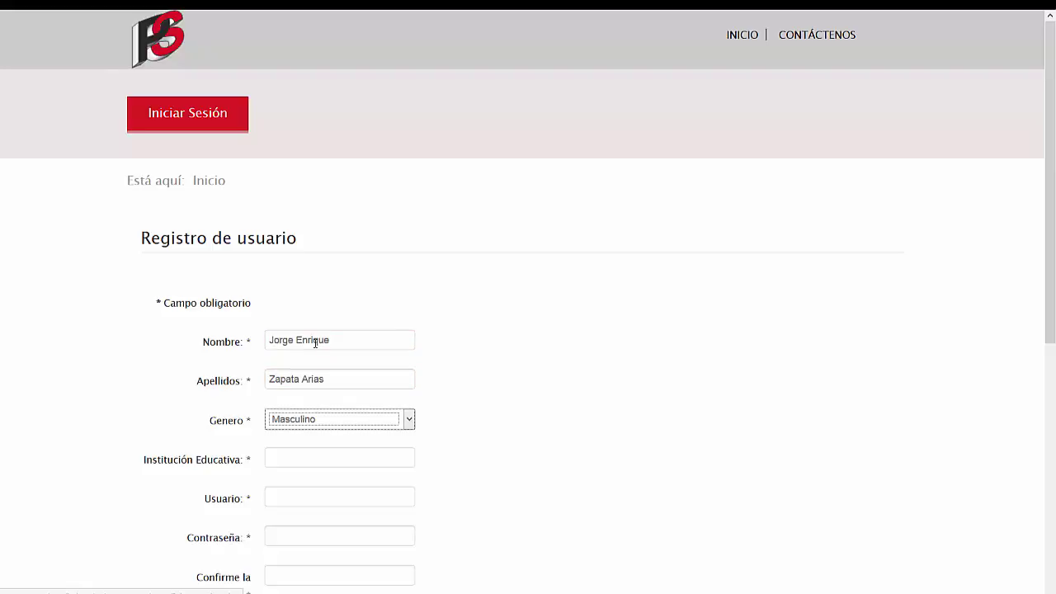
key("Tab")
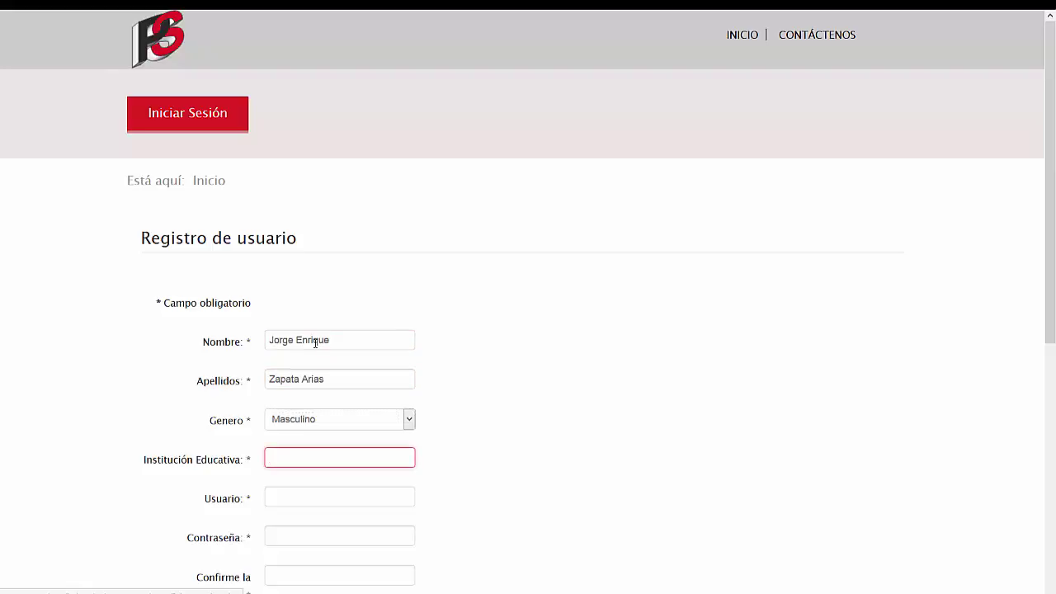
type("WebMas")
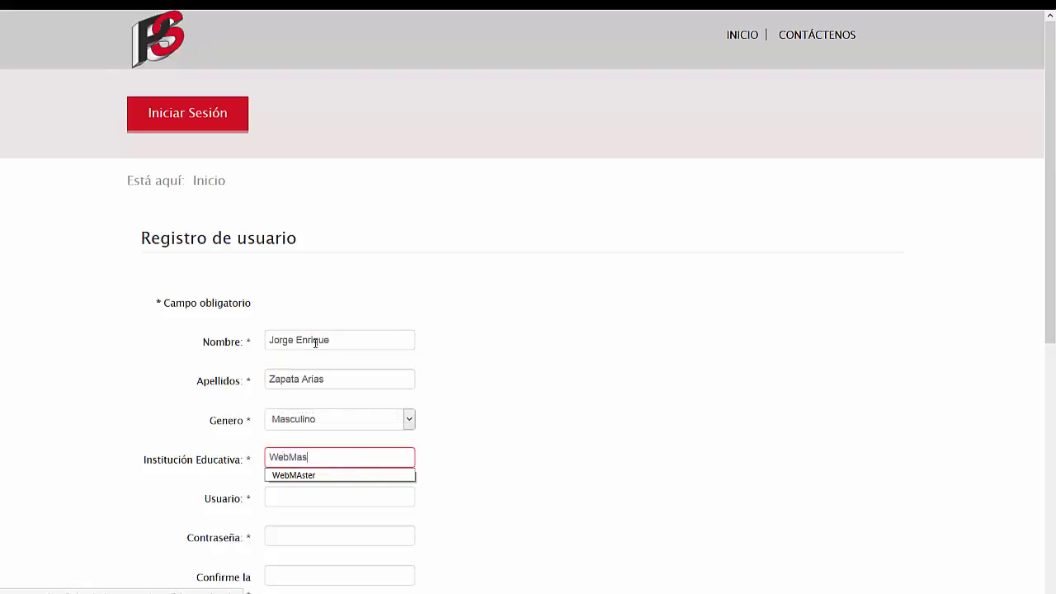
key("Down")
key("Tab")
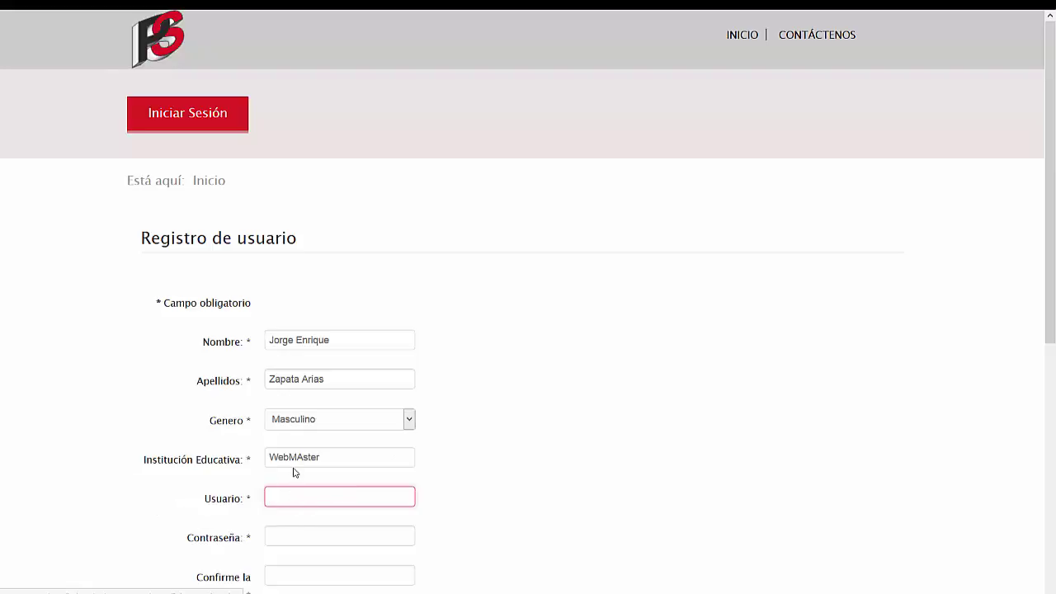
Correct the Institución Educativa entry to 'WebMaster'.
left_click(350, 455)
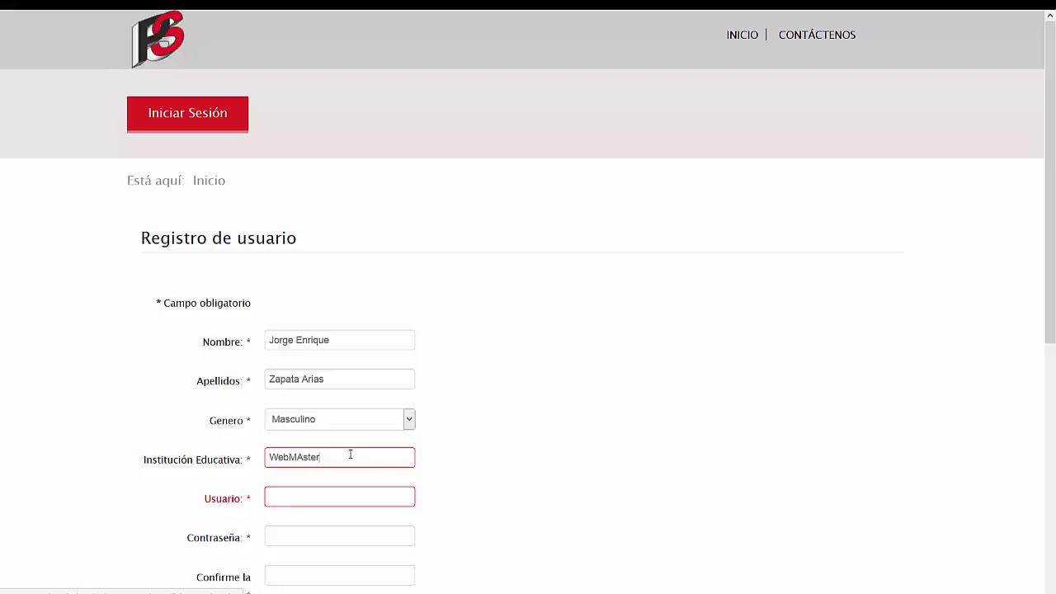
type("WebMAster")
left_click(297, 458)
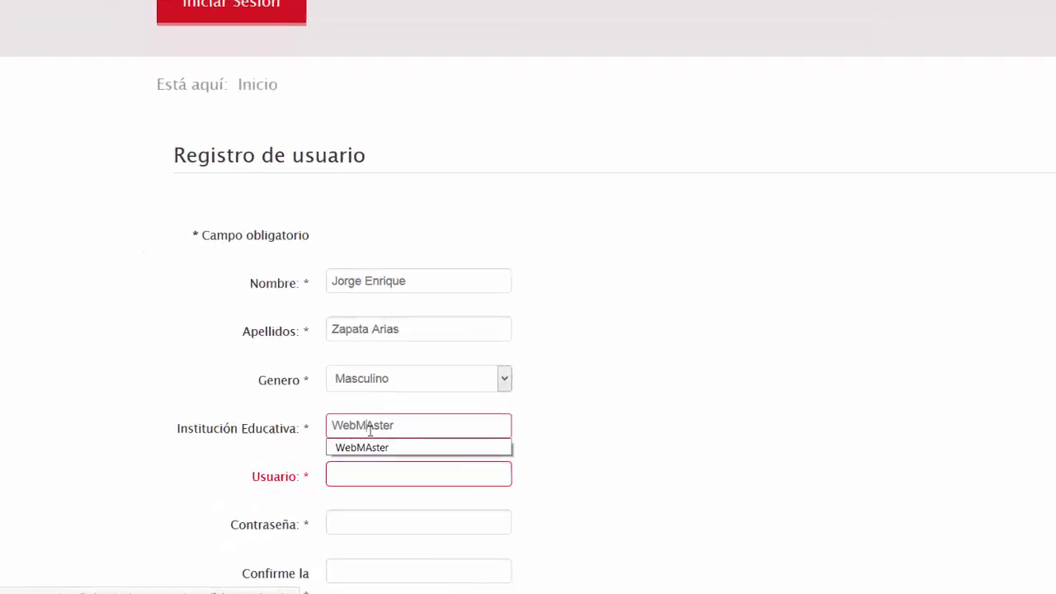
key("shift+Left")
type("a")
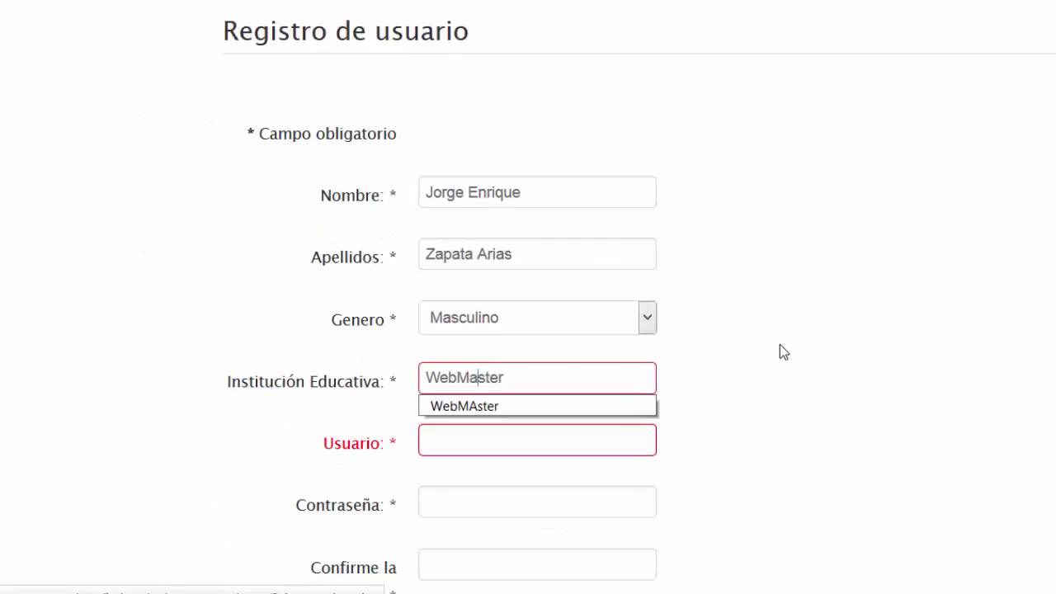
left_click(779, 346)
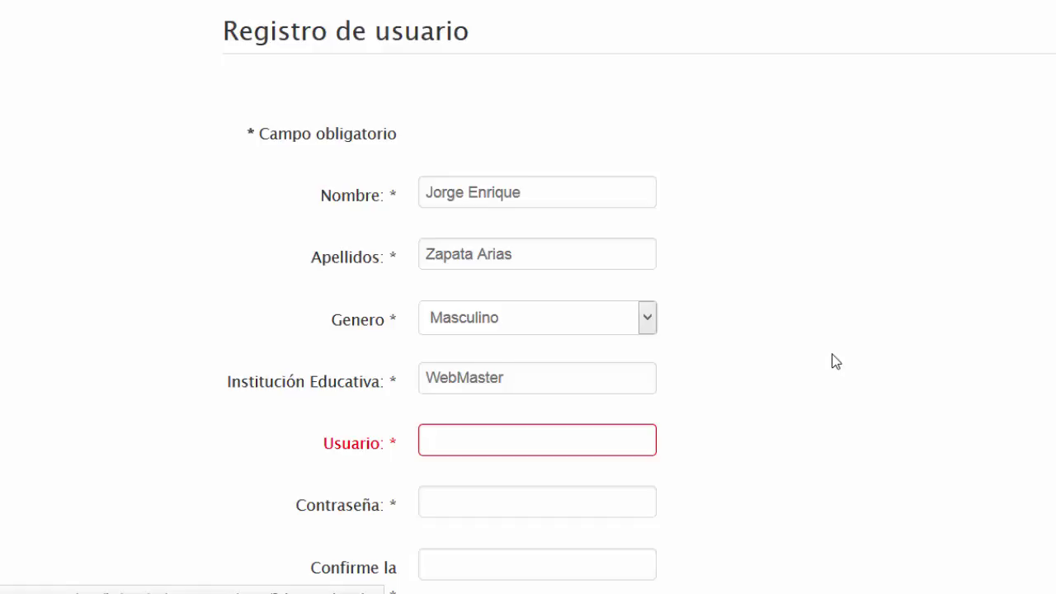
Enter the new username and the account password in both password fields.
scroll(833, 361, "down", 3)
left_click(566, 316)
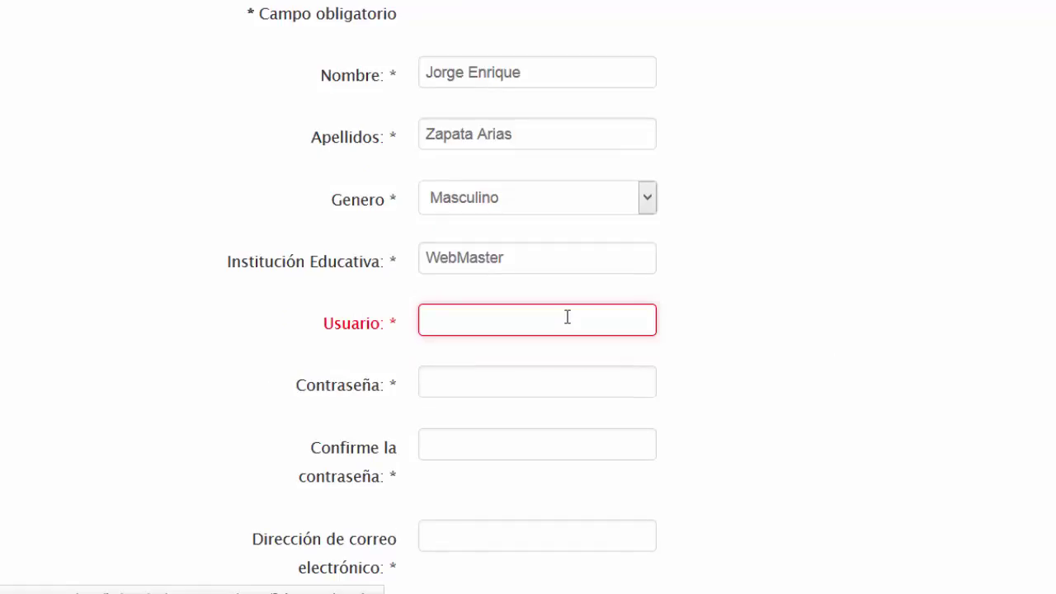
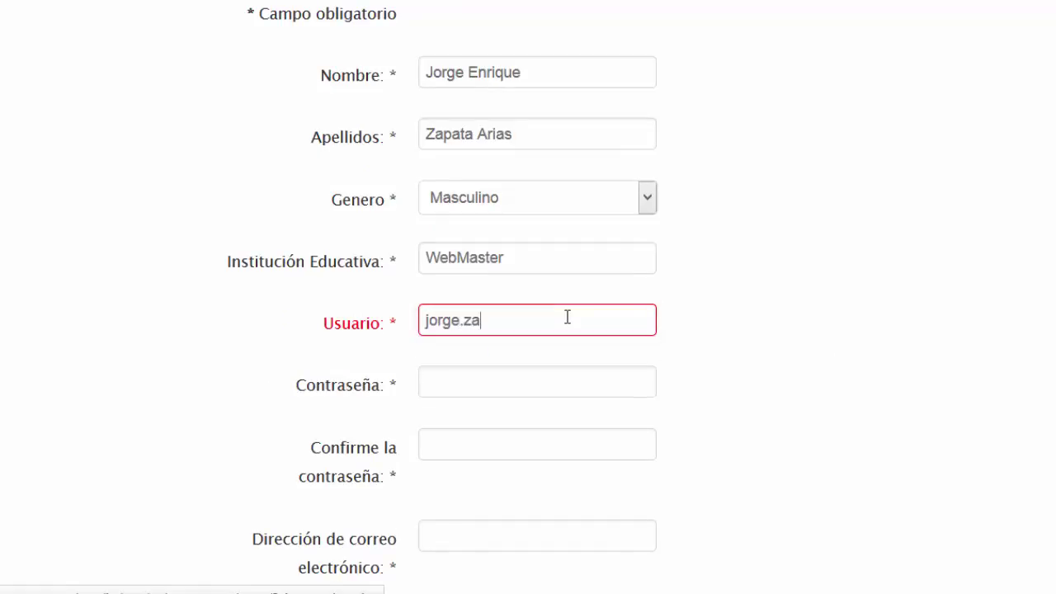
key("Tab")
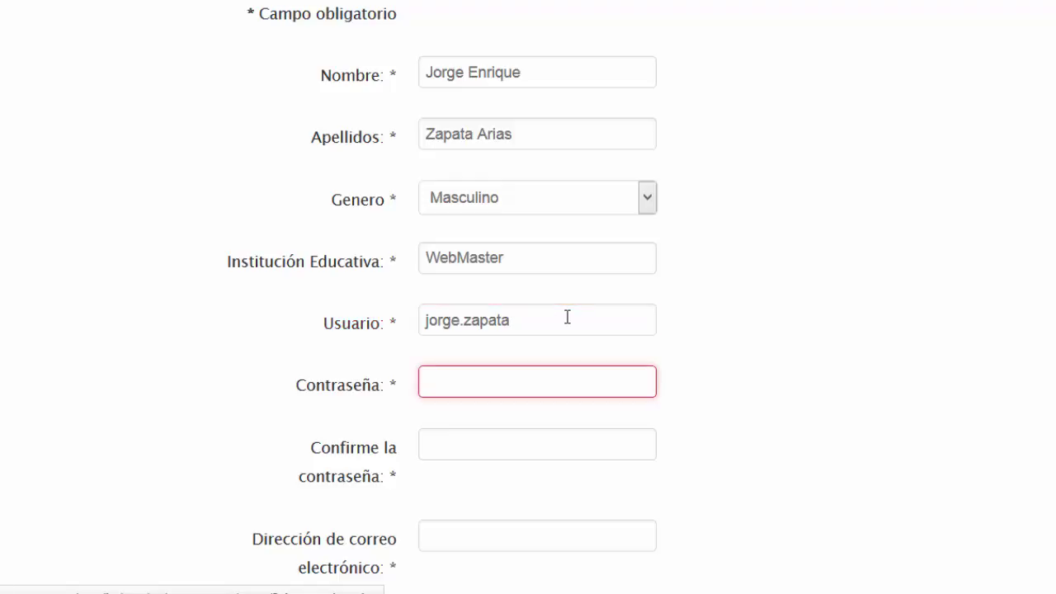
type("*")
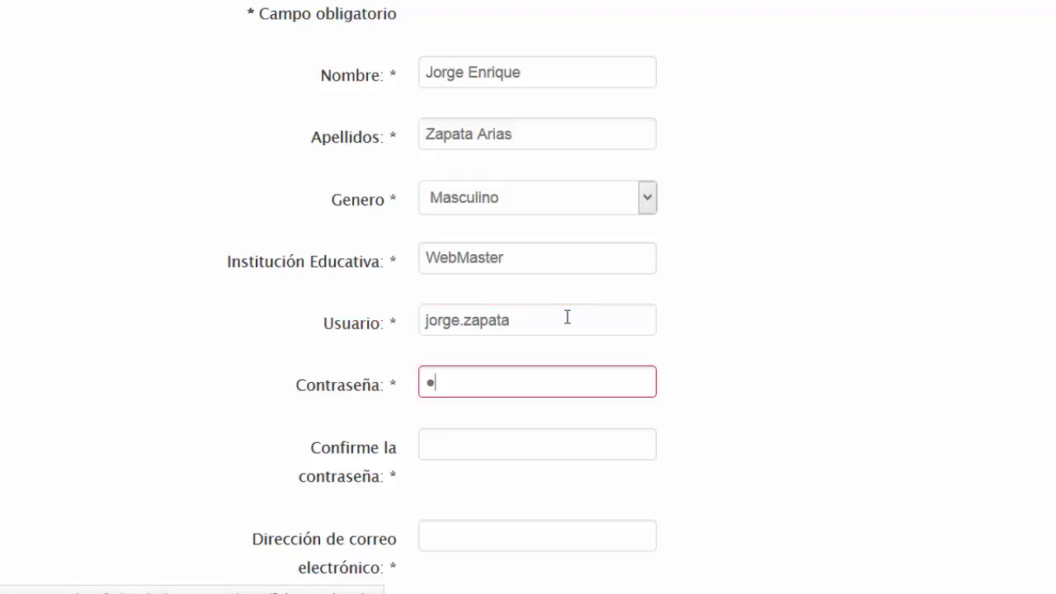
type("*****")
key("Tab")
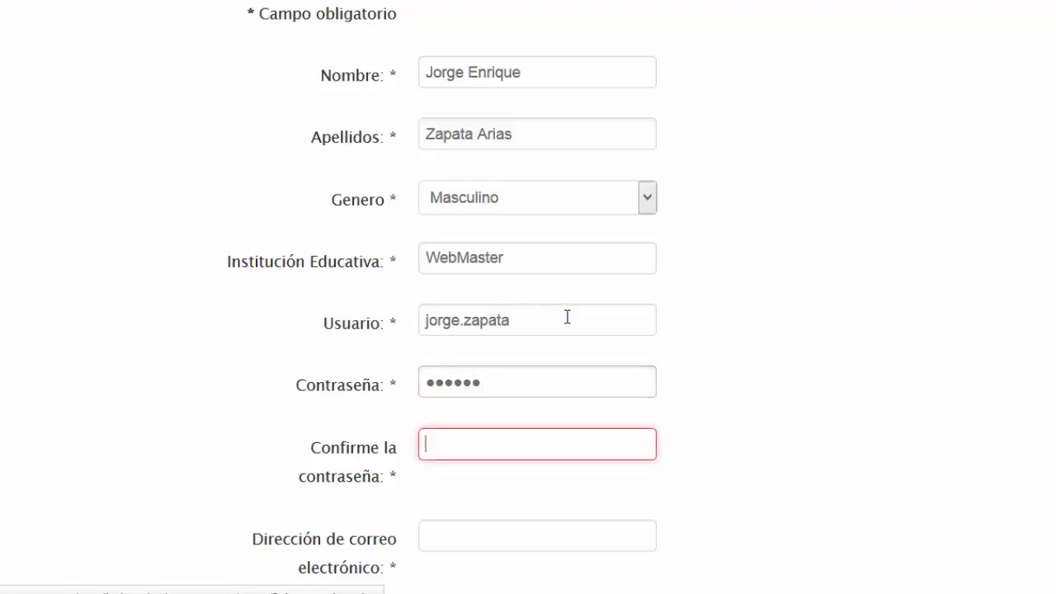
type("******")
key("Tab")
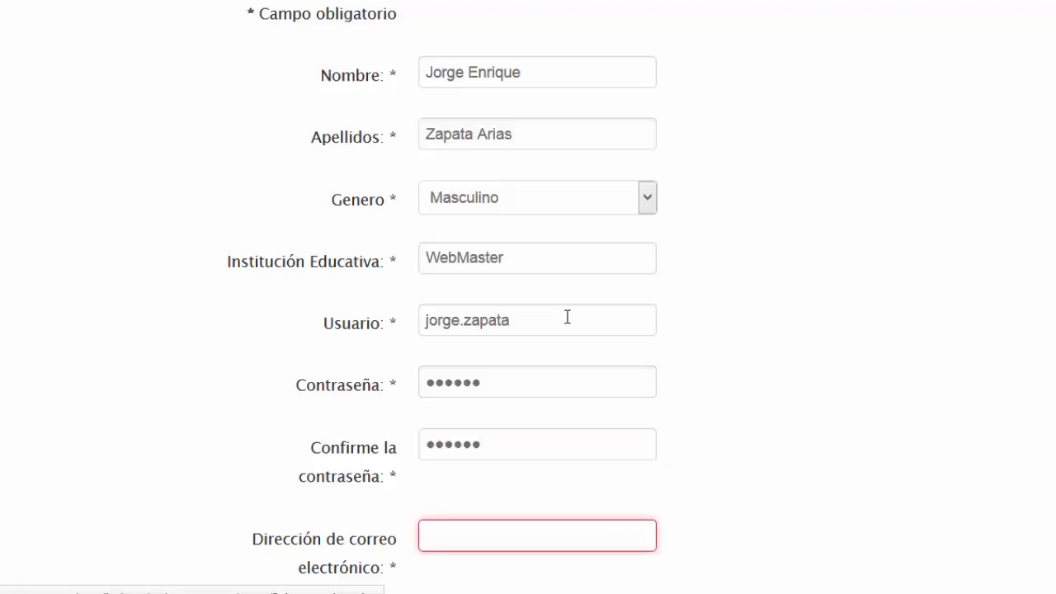
Fill in the user's e-mail address and its matching confirmation.
type("jez")
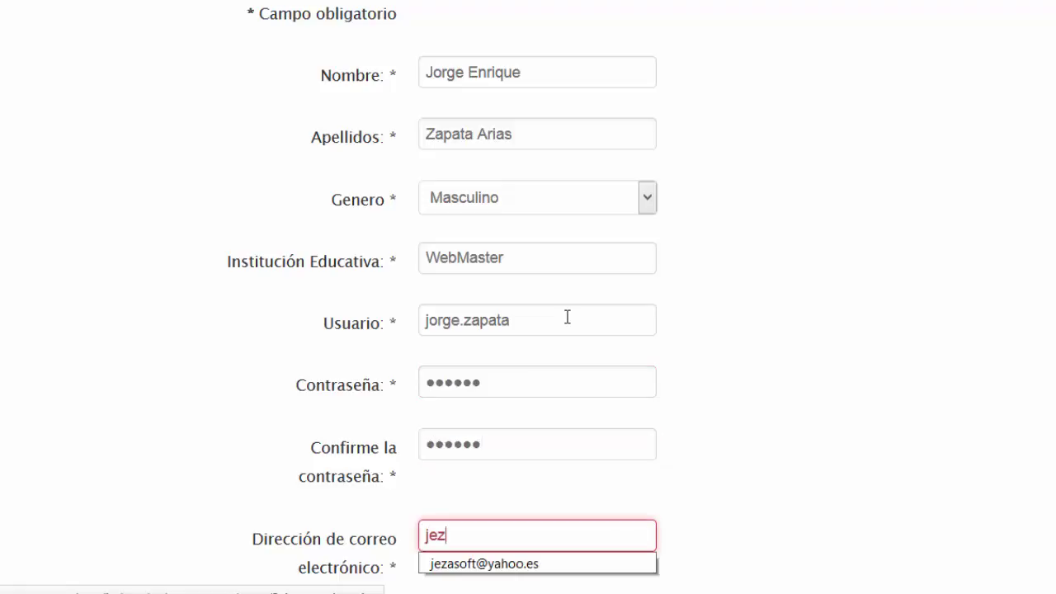
key("Down")
key("Tab")
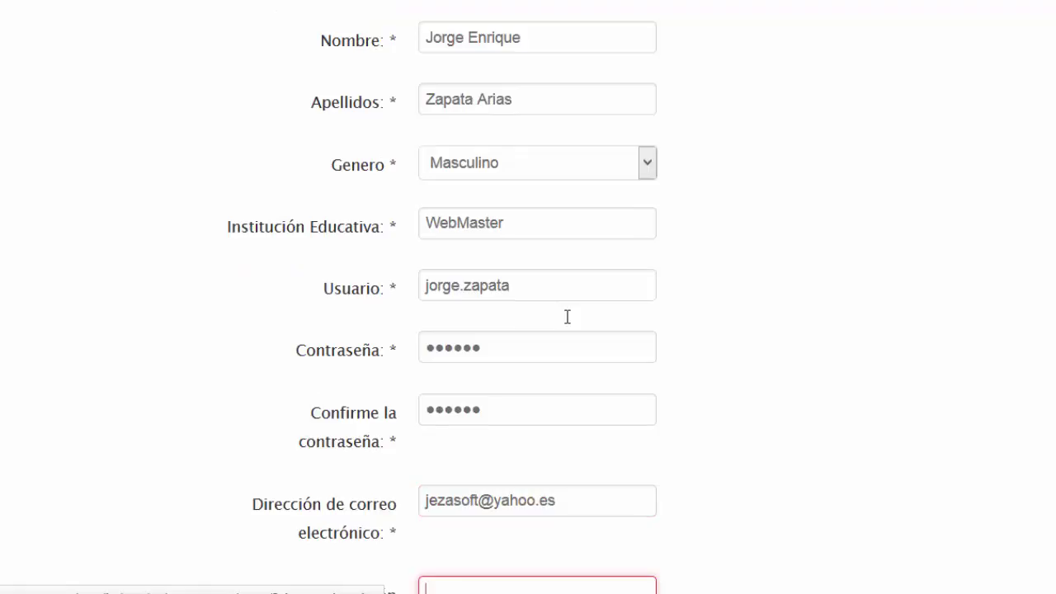
type("je")
key("Down")
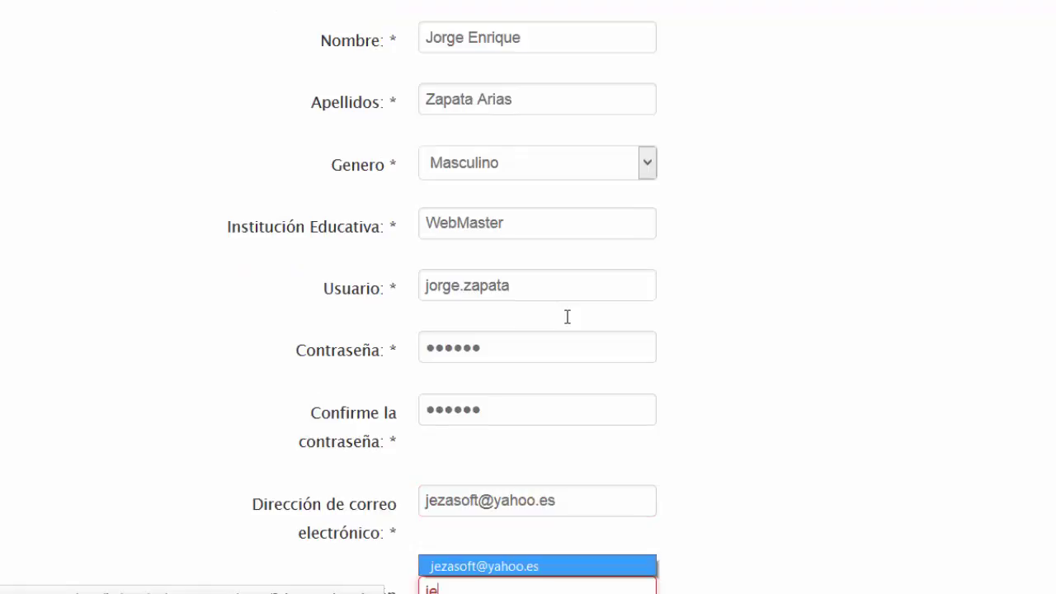
key("Return")
Tick the reCAPTCHA 'No soy un robot' checkbox and review the completed form.
scroll(682, 283, "down", 1)
scroll(682, 283, "down", 3)
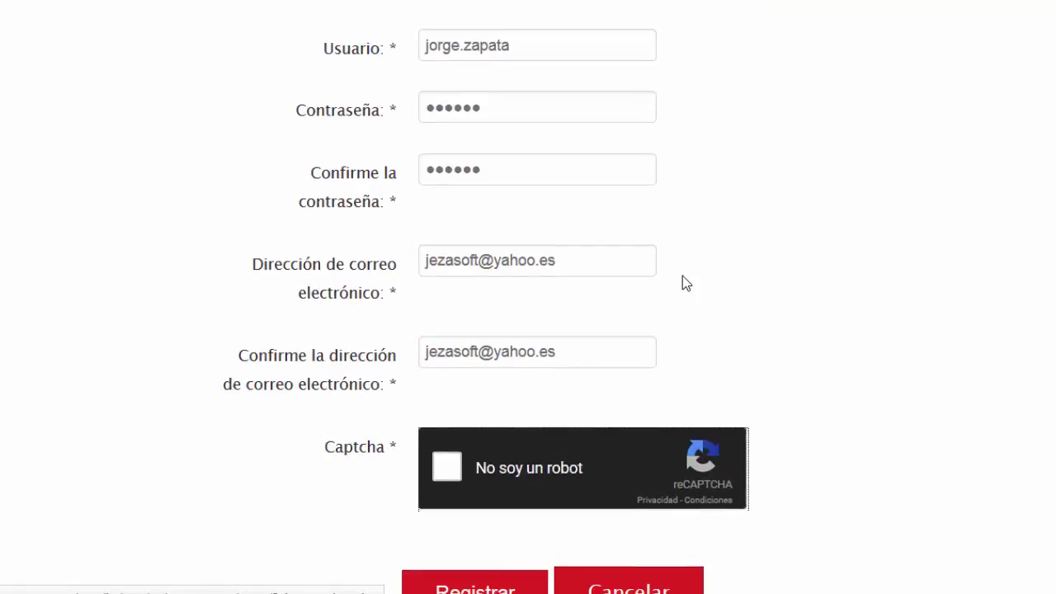
left_click(437, 456)
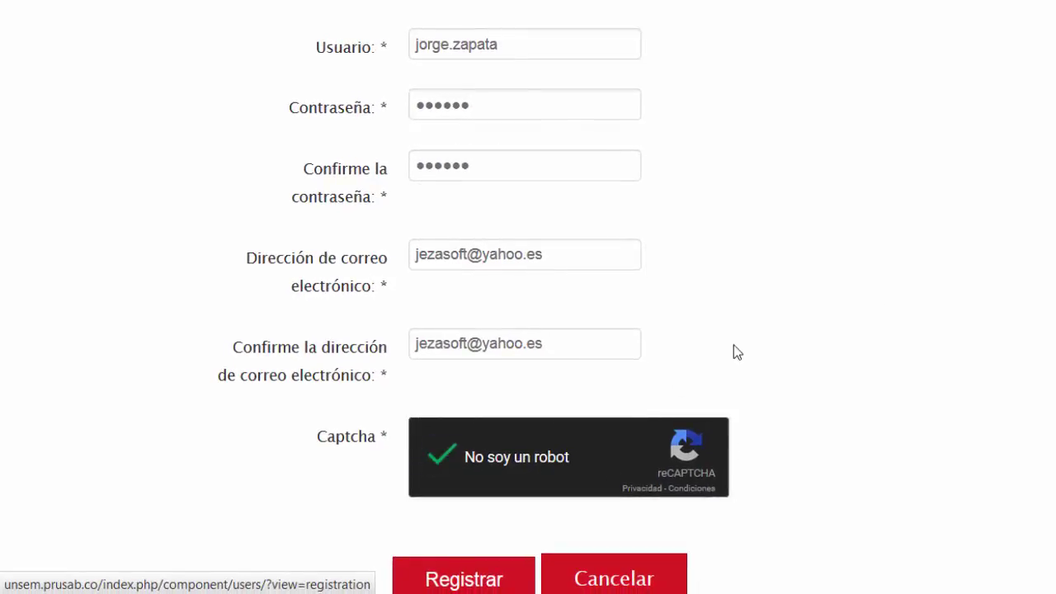
scroll(733, 345, "down", 2)
scroll(734, 345, "up", 4)
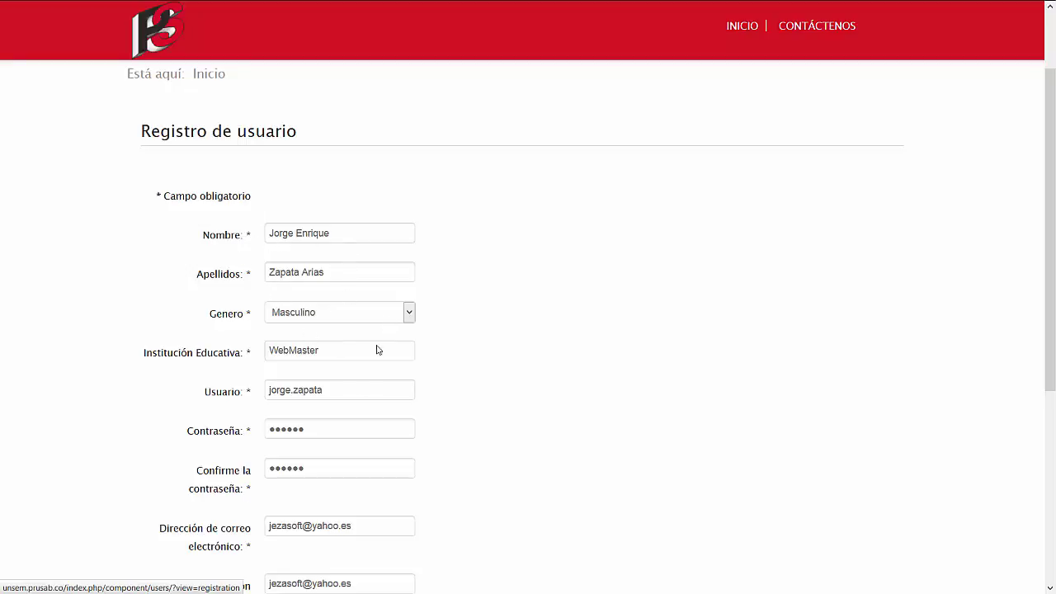
mouse_move(231, 368)
scroll(322, 468, "down", 2)
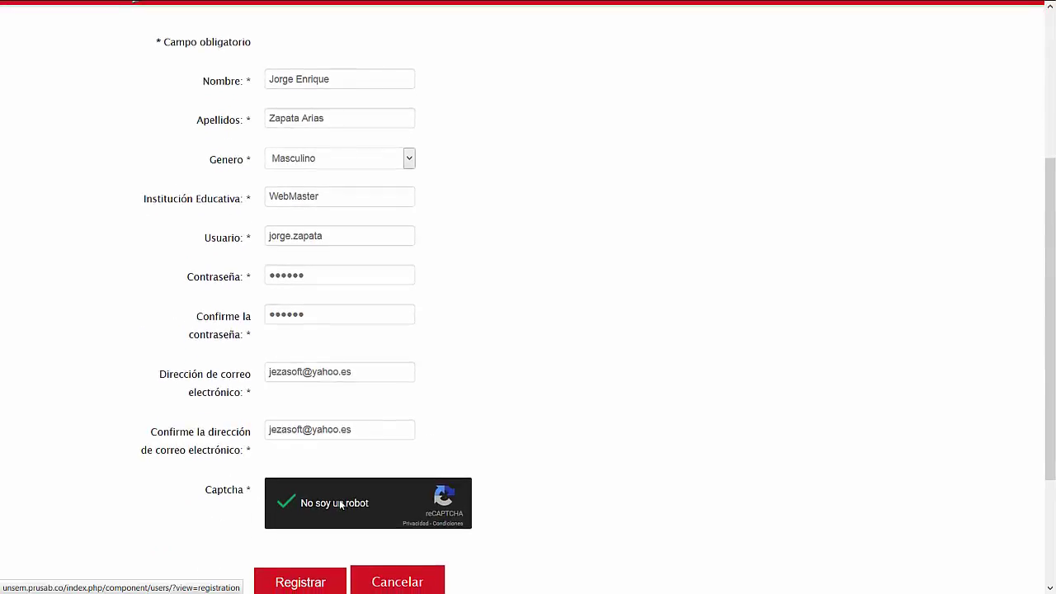
scroll(311, 542, "down", 1)
Submit the registration with Registrar and dismiss Firefox's remember-password prompt.
left_click(306, 509)
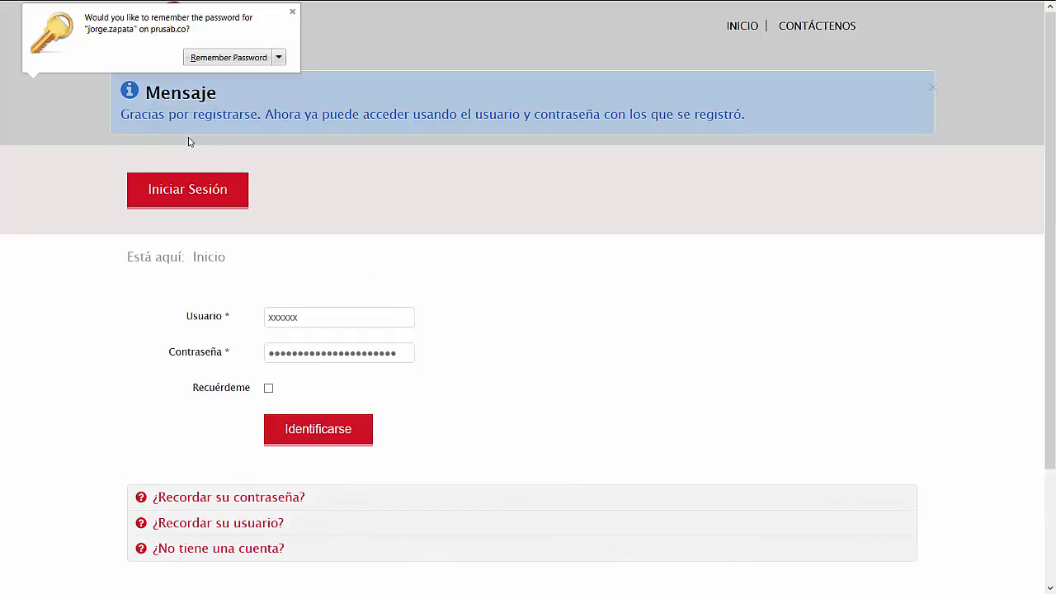
left_click(263, 14)
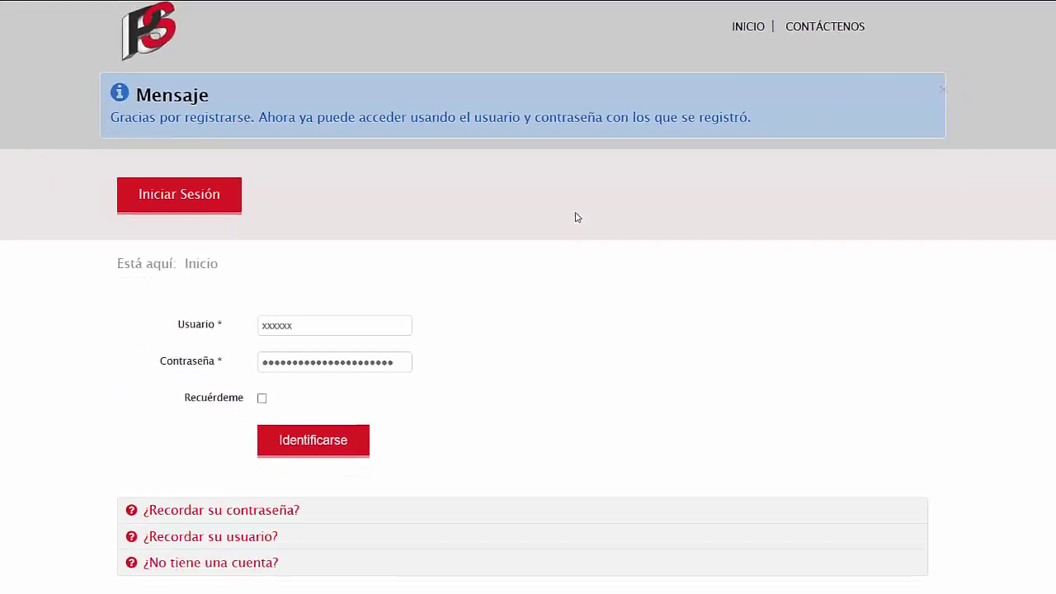
Sign in with the newly registered username and password, then dismiss the password prompt.
double_click(329, 316)
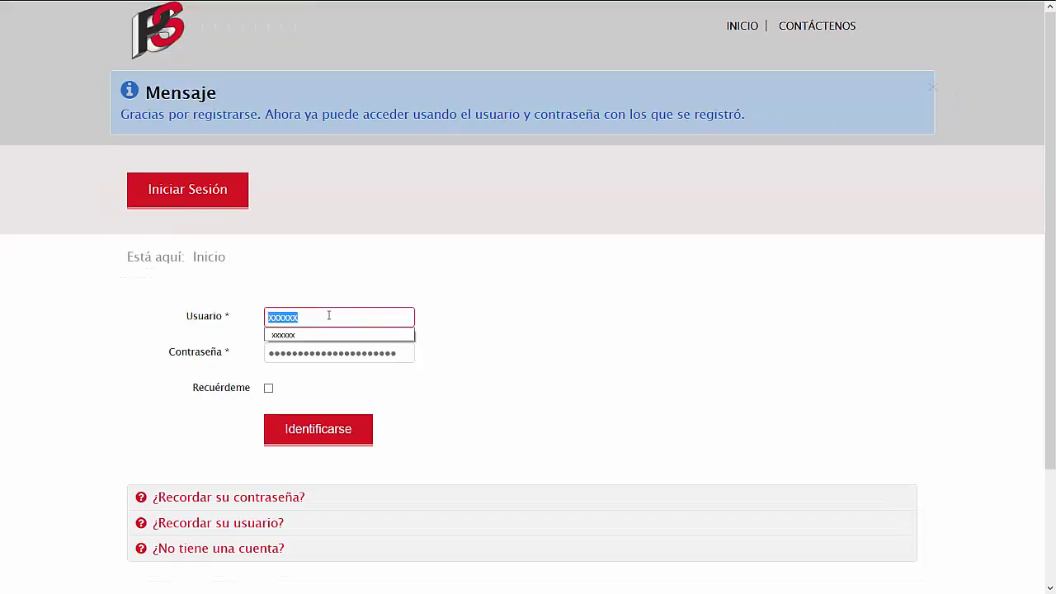
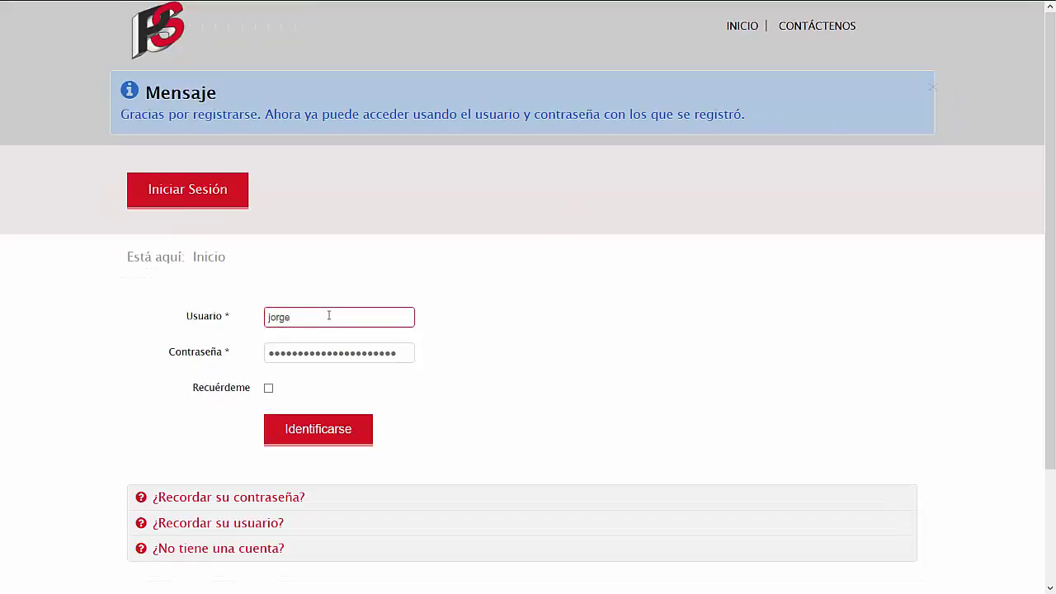
key("Tab")
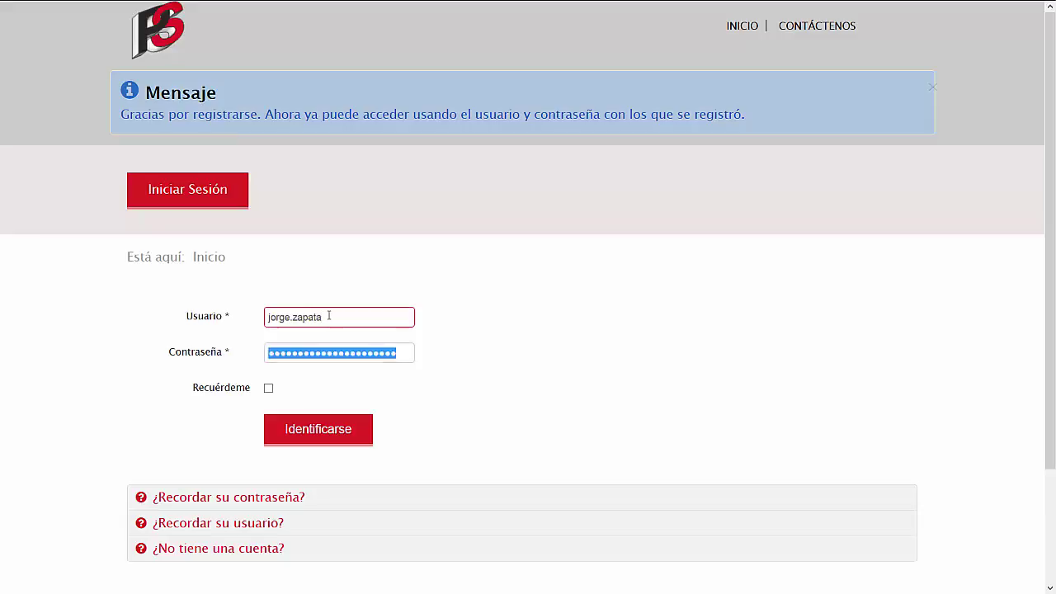
type("••••••")
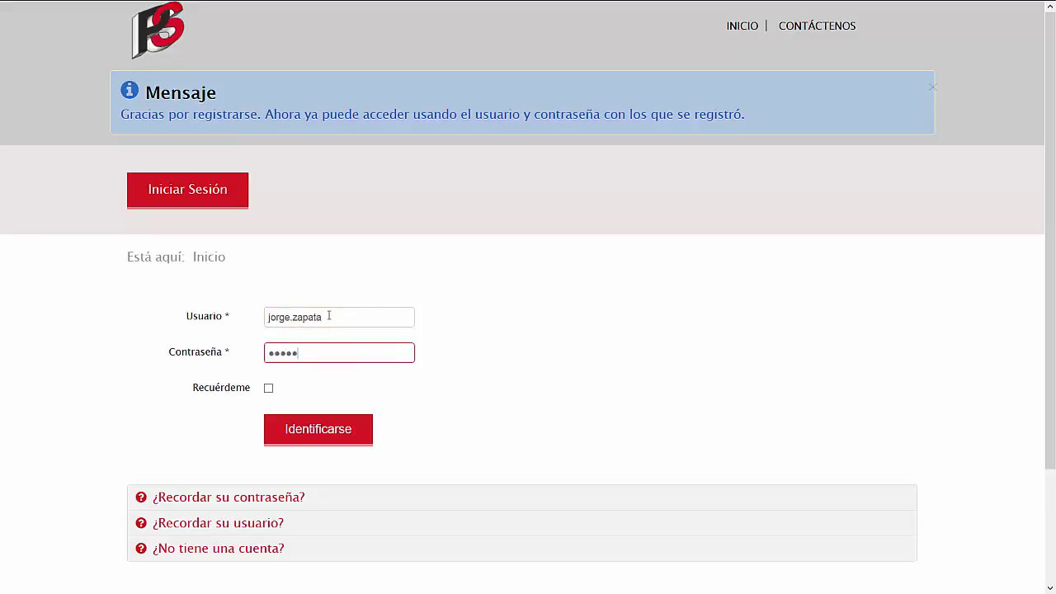
left_click(299, 433)
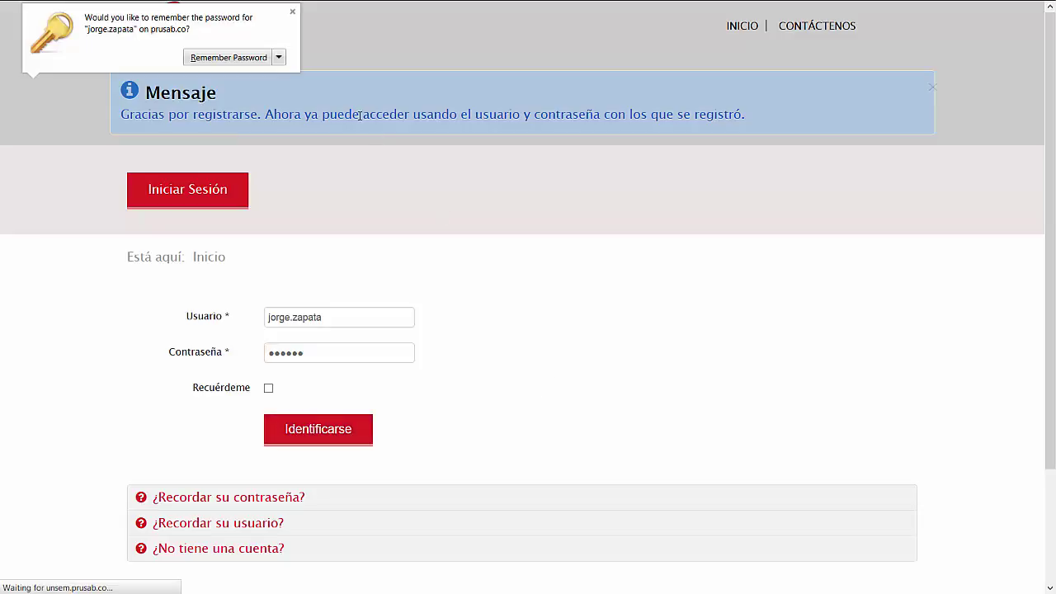
left_click(292, 12)
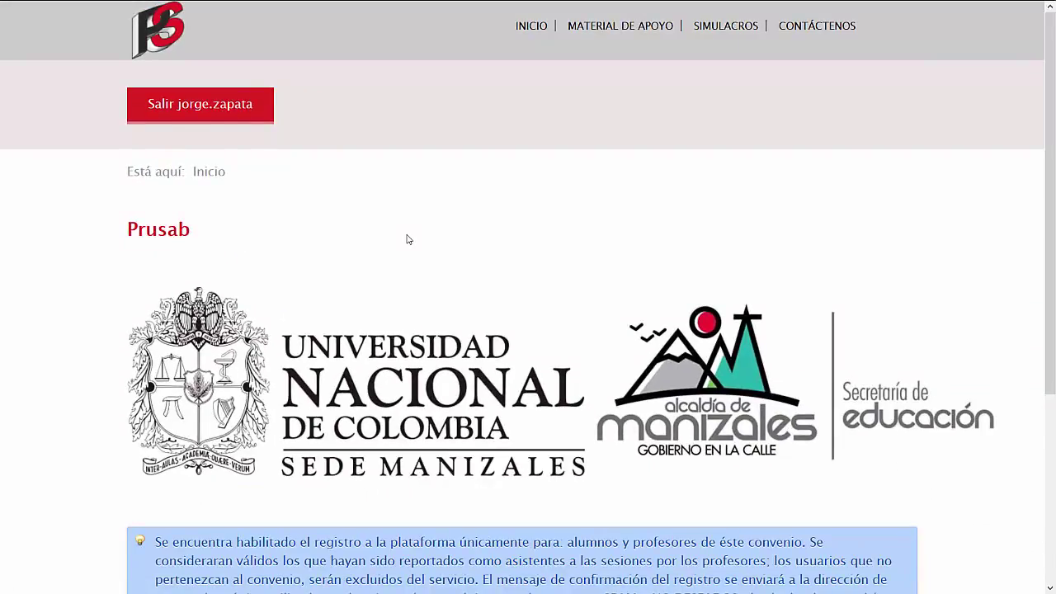
Browse the home page and view the MATERIAL DE APOYO and SIMULACROS submenus.
scroll(407, 239, "down", 3)
scroll(407, 239, "up", 3)
mouse_move(586, 39)
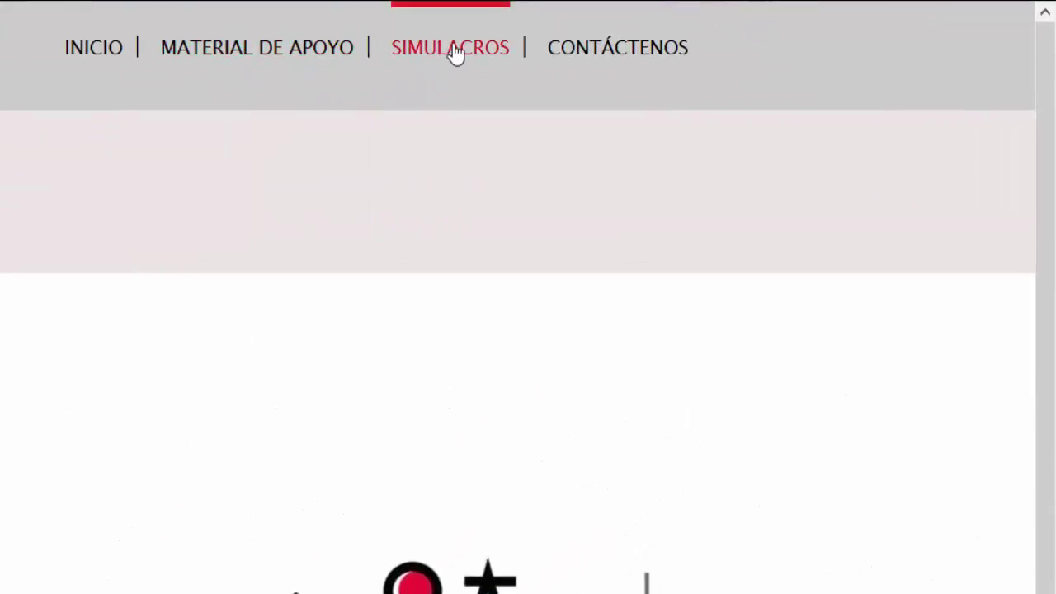
mouse_move(232, 56)
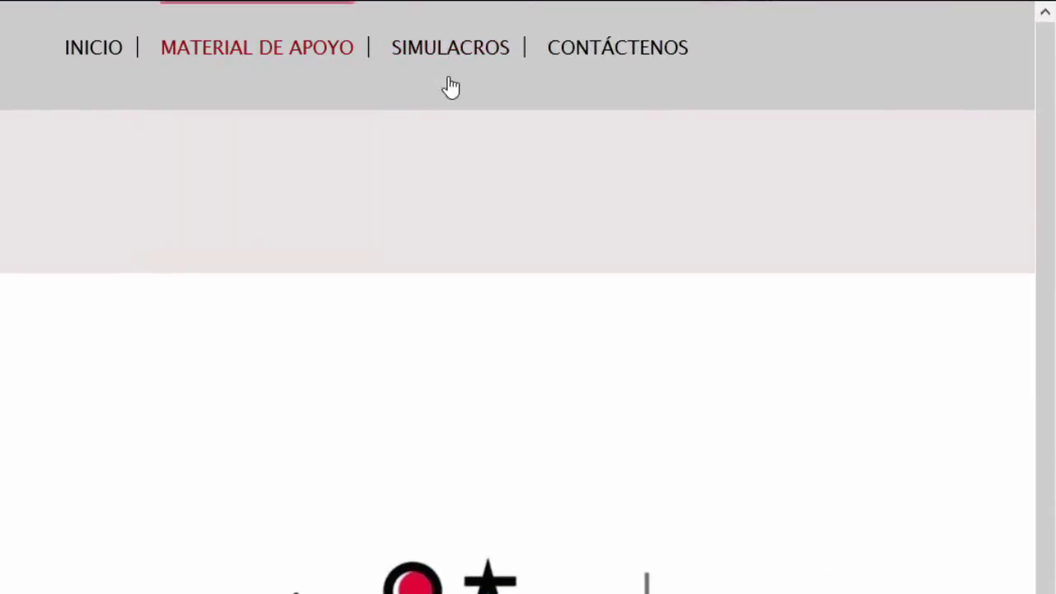